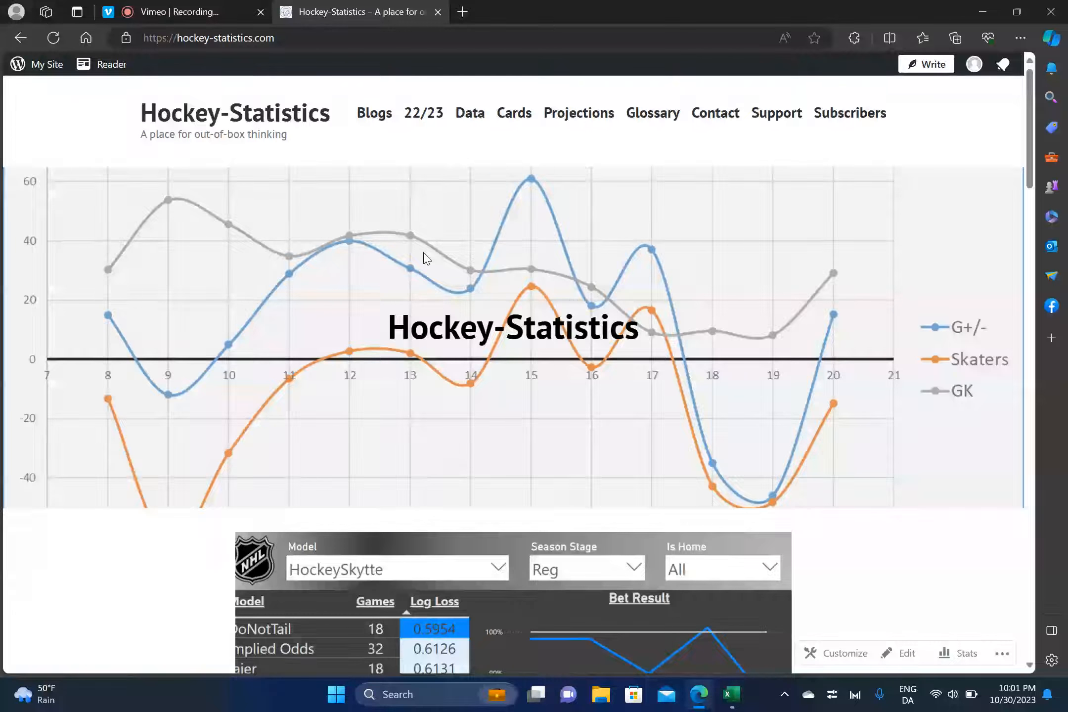
Step: Open the site's Data page and copy the link address of the 2023-2024 shot, game, line and player data file
left_click(477, 119)
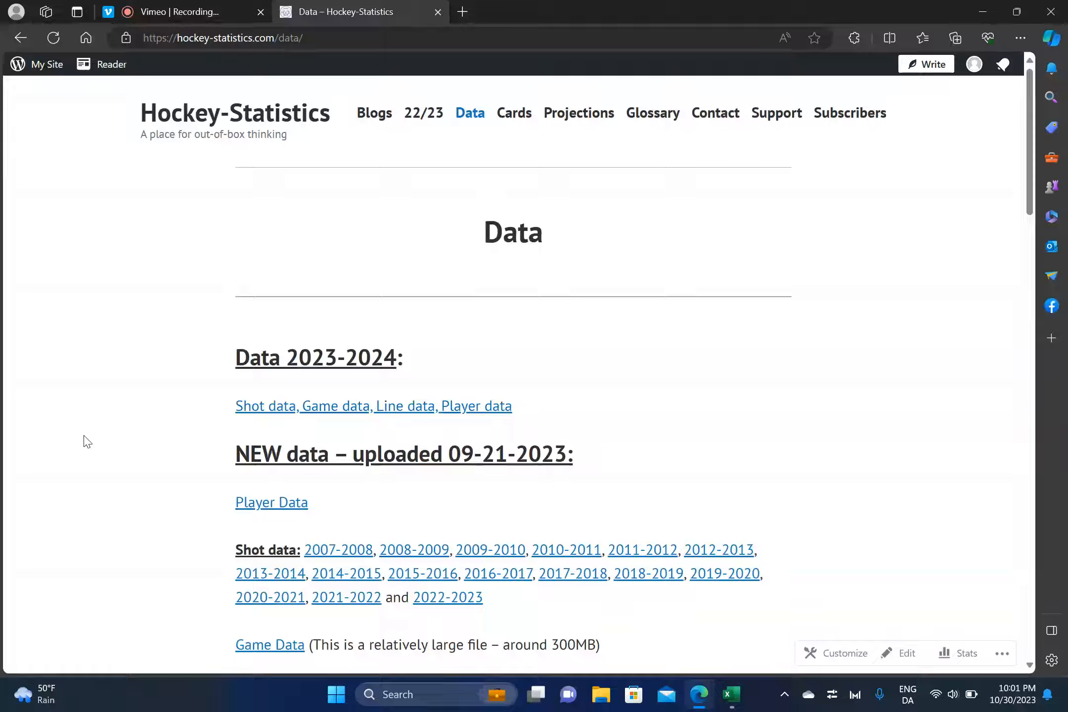
right_click(287, 412)
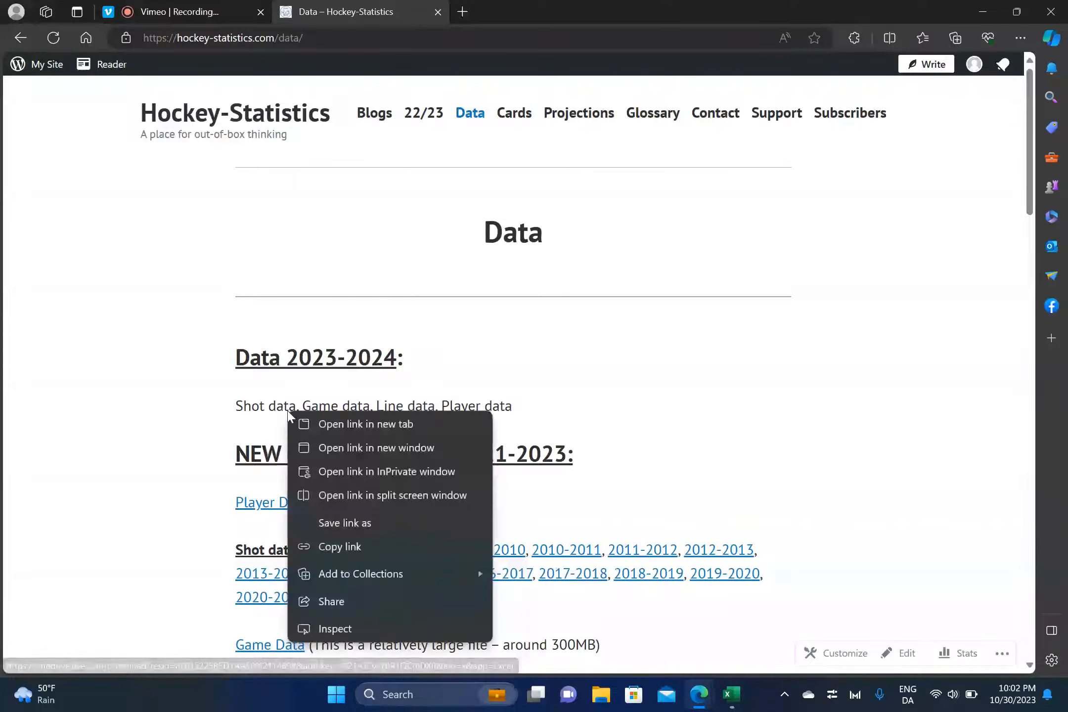
left_click(380, 546)
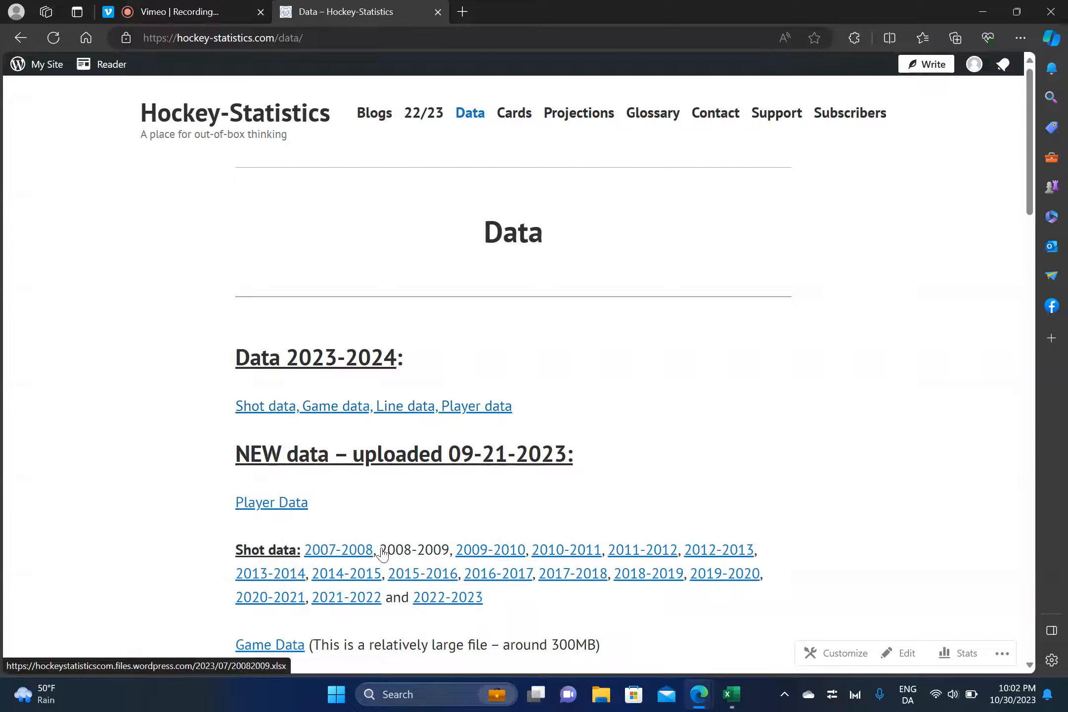
Step: Switch to Excel and connect the blank workbook to a web data source using the copied link
left_click(741, 703)
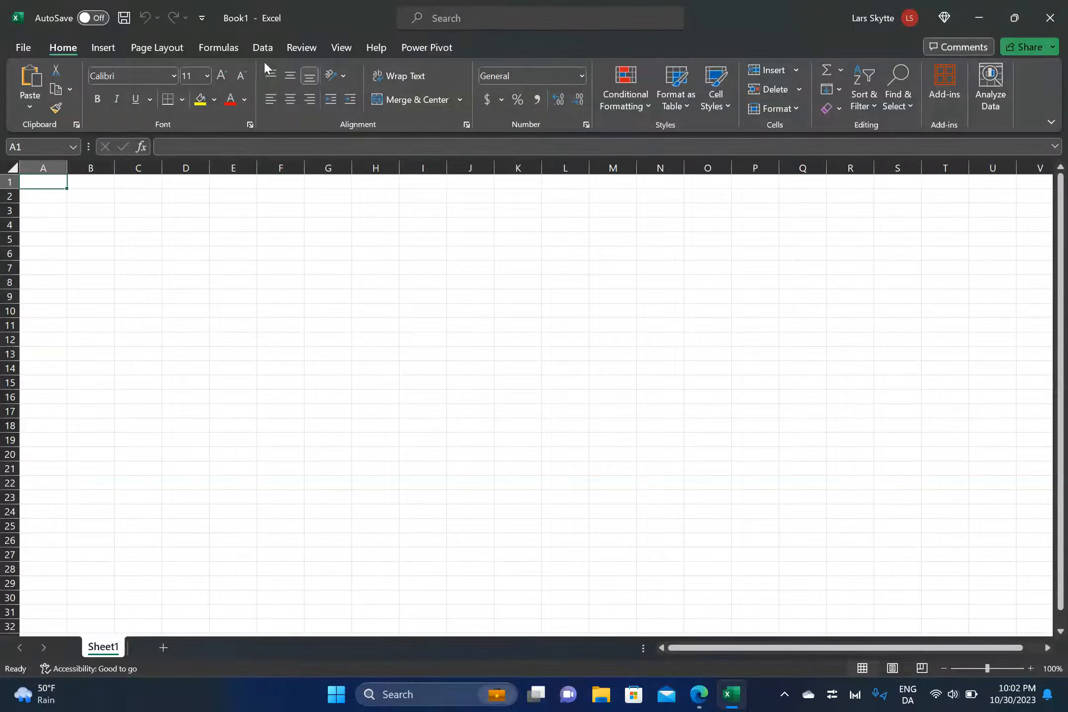
left_click(263, 48)
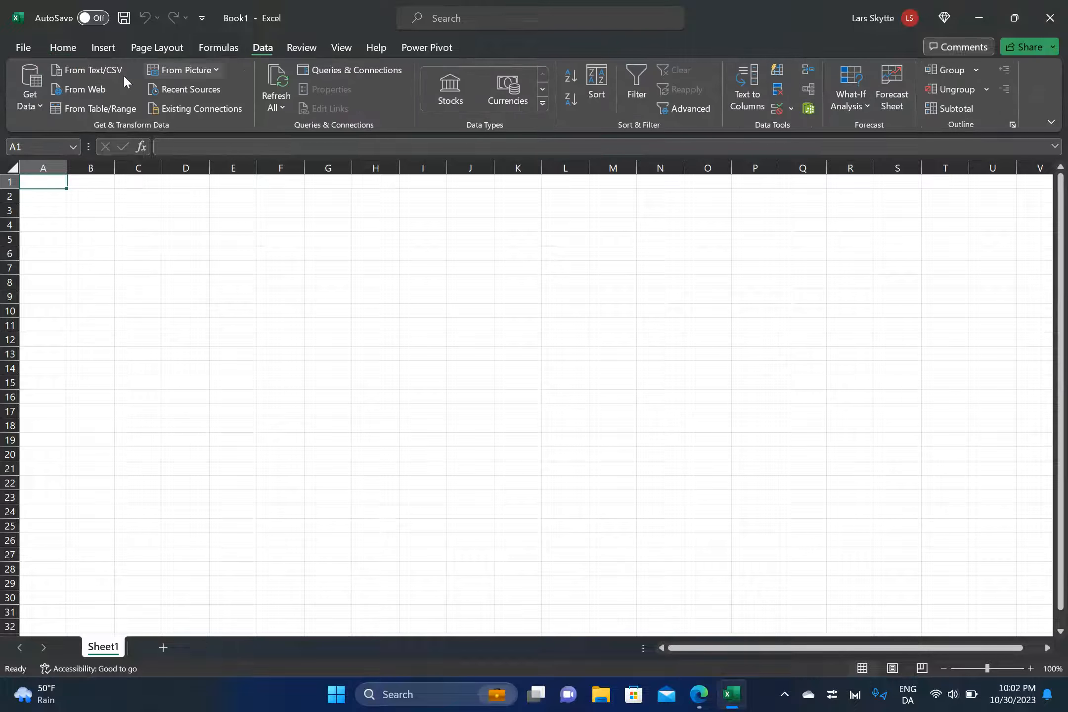
left_click(79, 90)
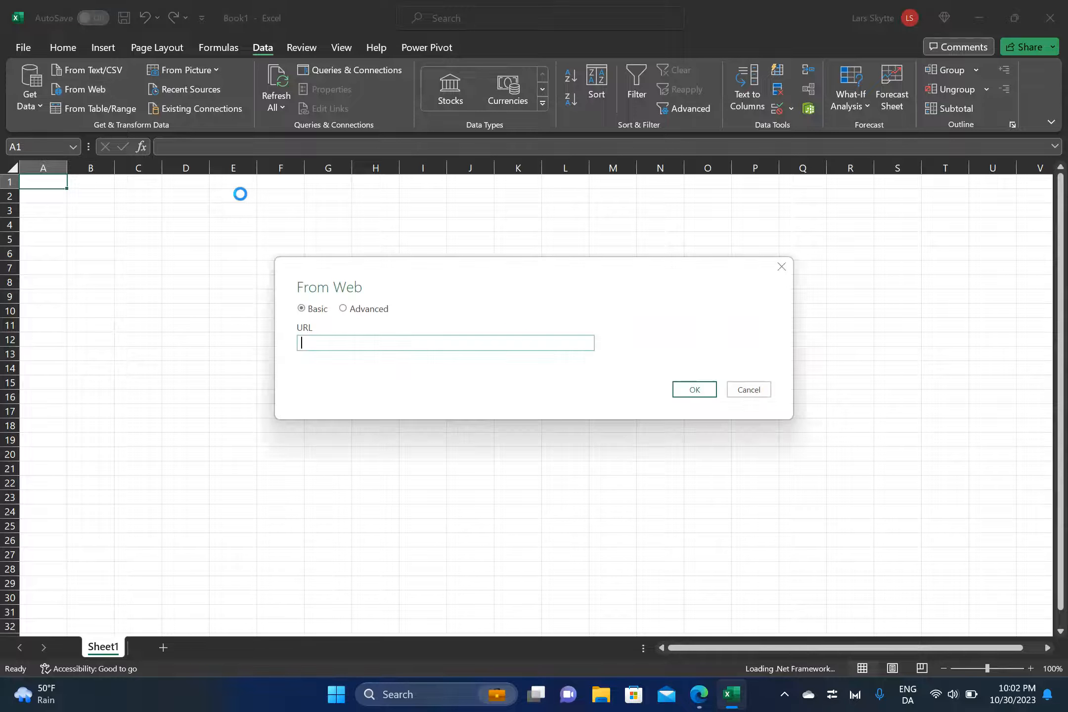
key("ctrl+v")
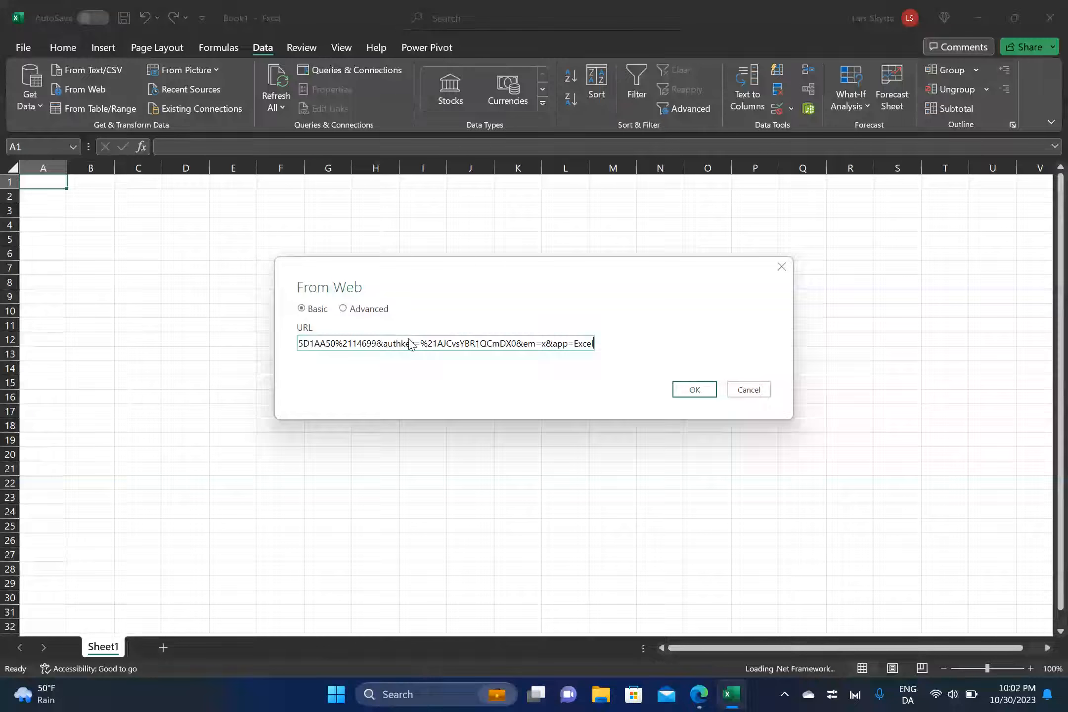
left_click(706, 390)
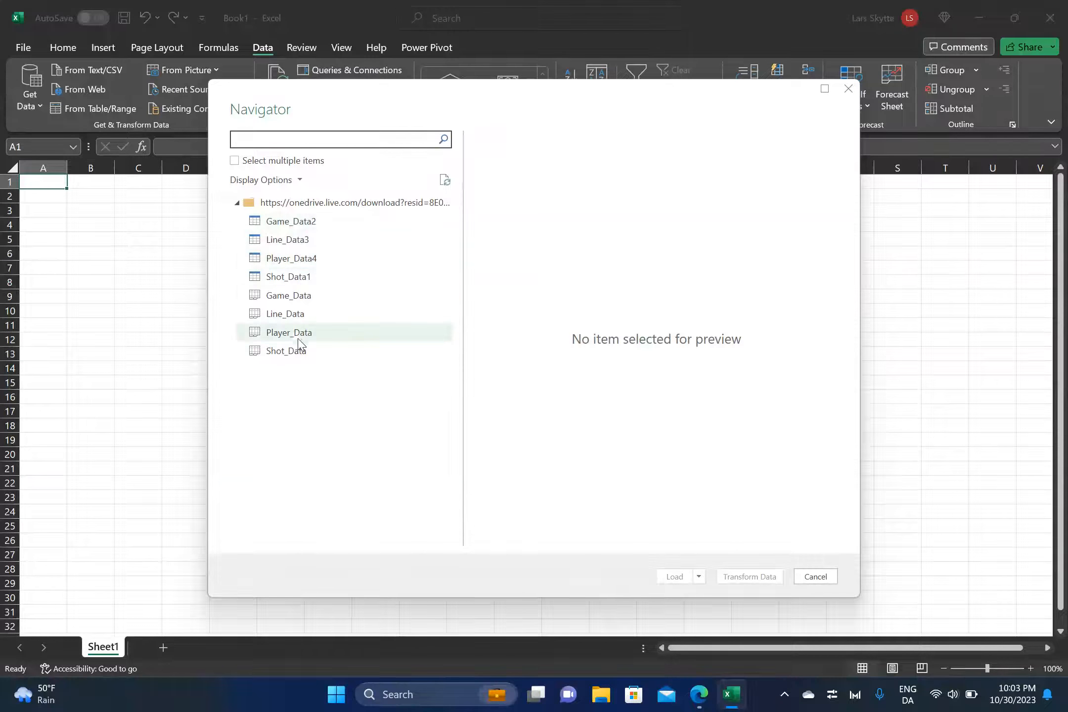
Step: Select the tables Game_Data2, Line_Data3, Player_Data4 and Shot_Data1 together and open them for transformation in Power Query
left_click(237, 162)
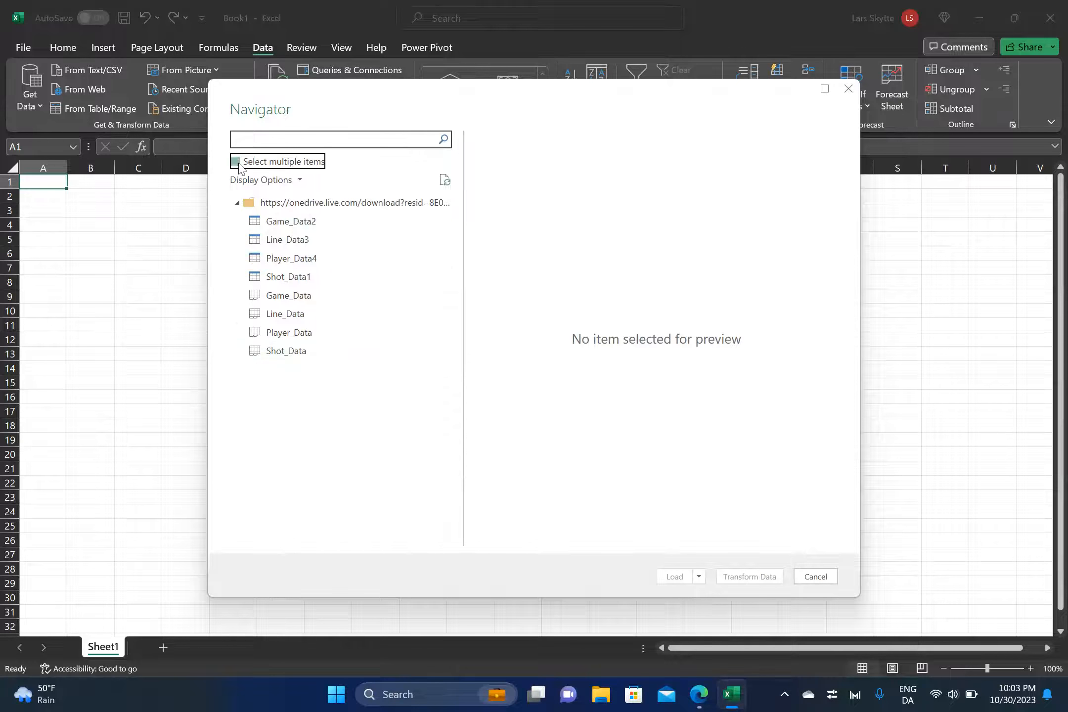
left_click(253, 221)
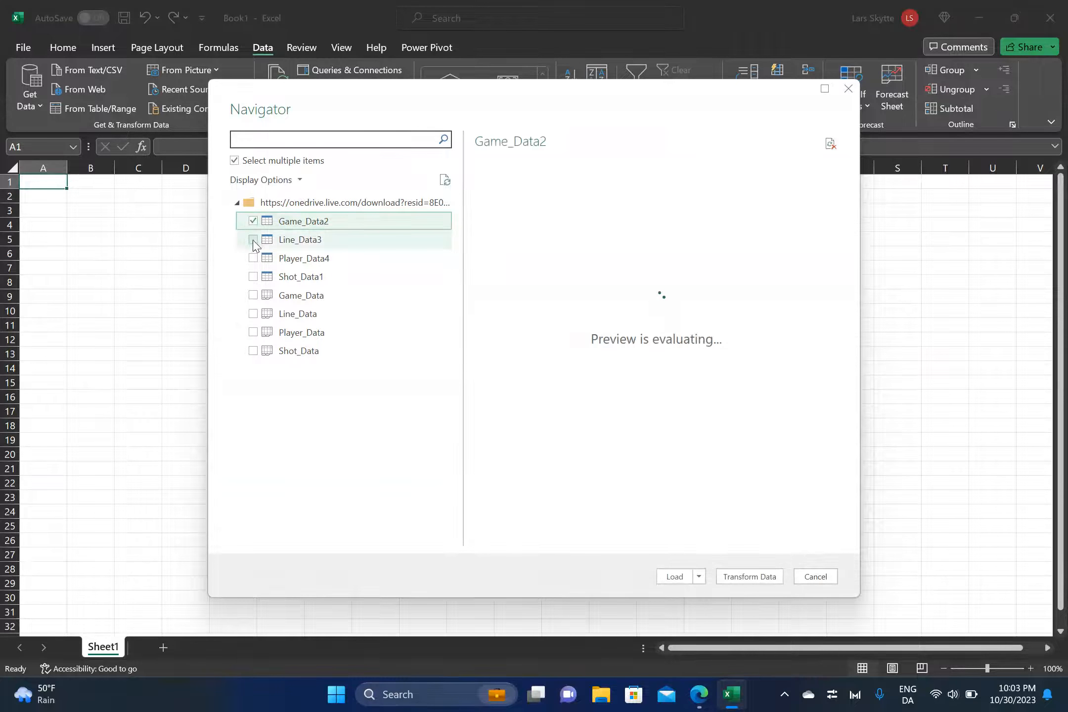
left_click(253, 239)
left_click(255, 266)
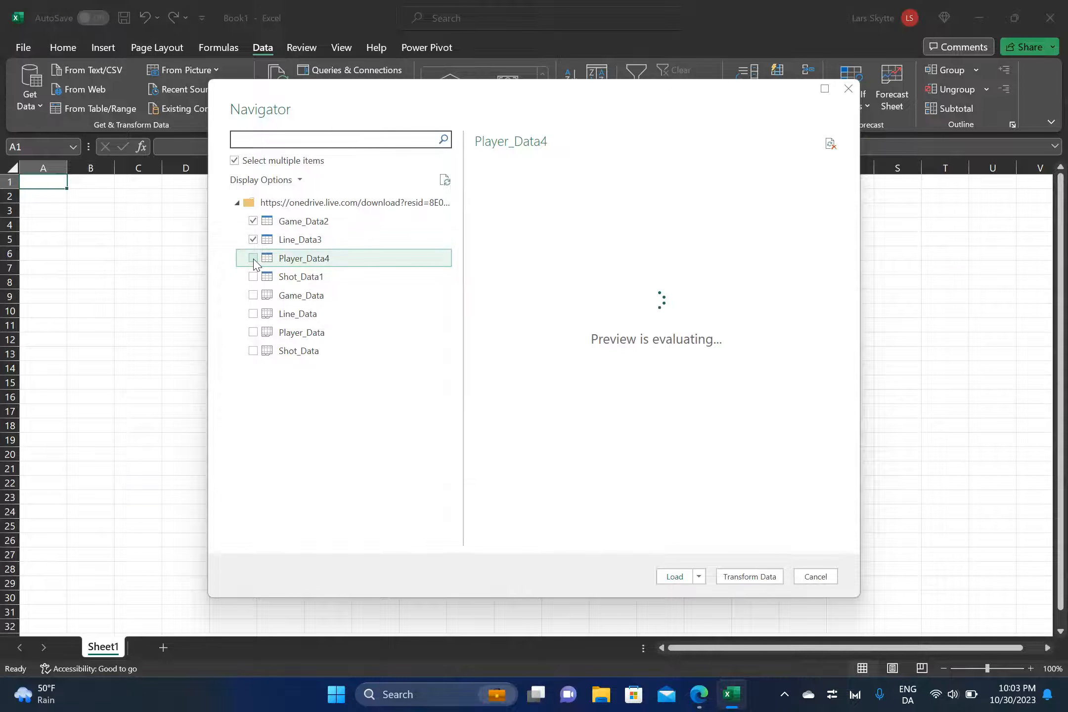
left_click(252, 259)
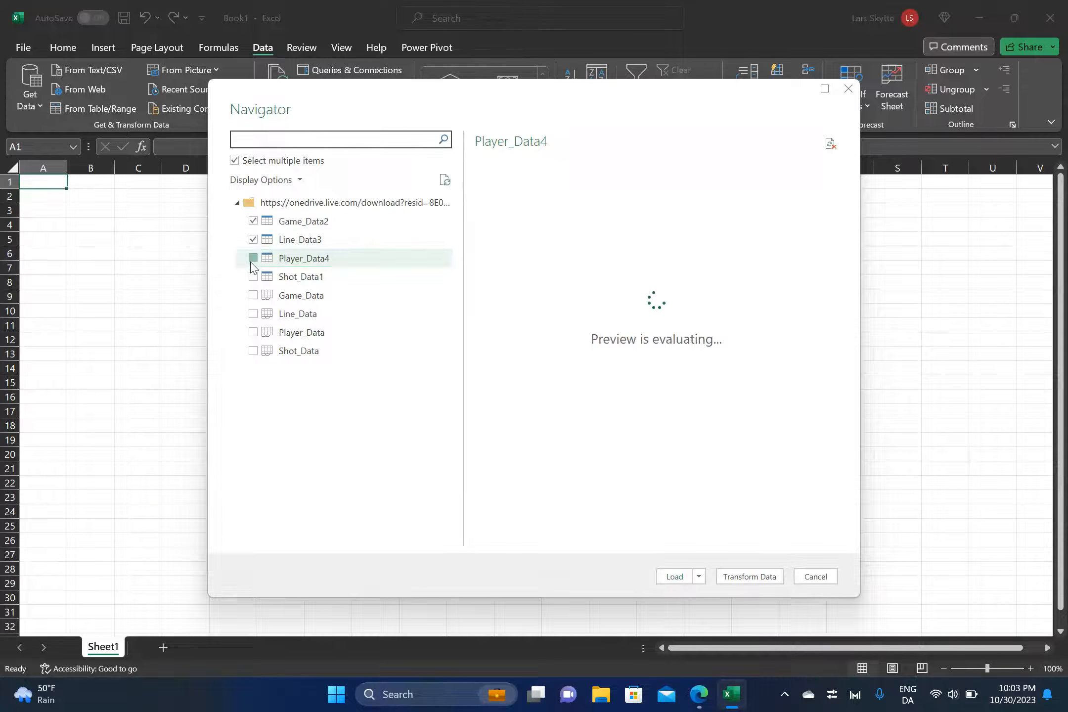
left_click(253, 277)
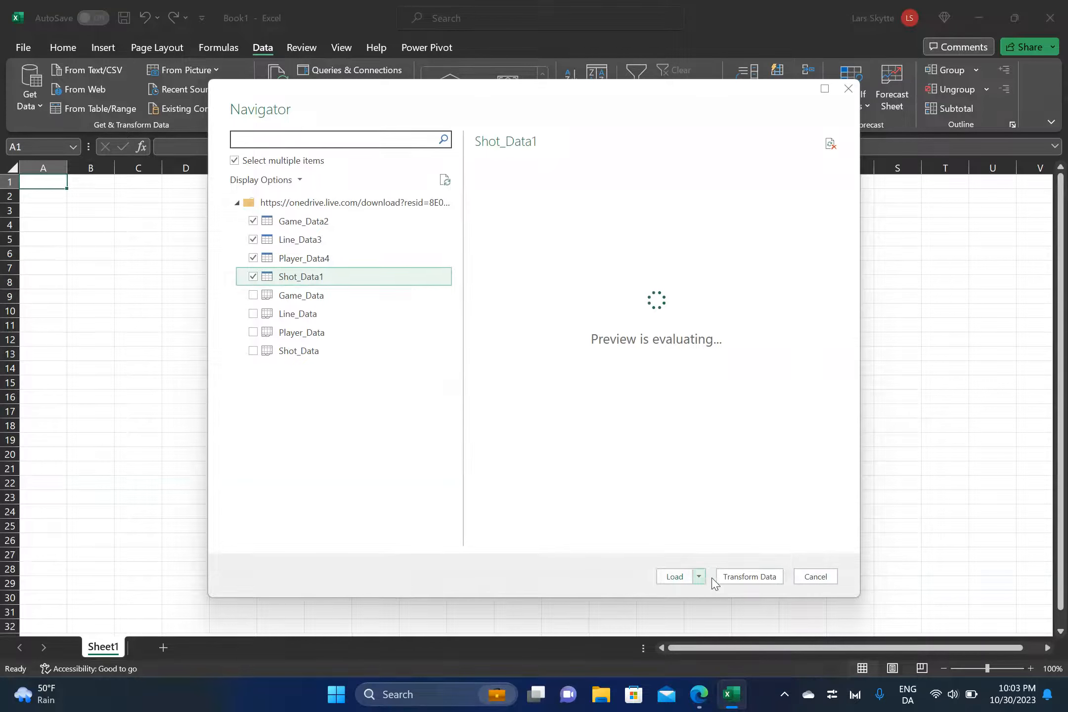
left_click(742, 582)
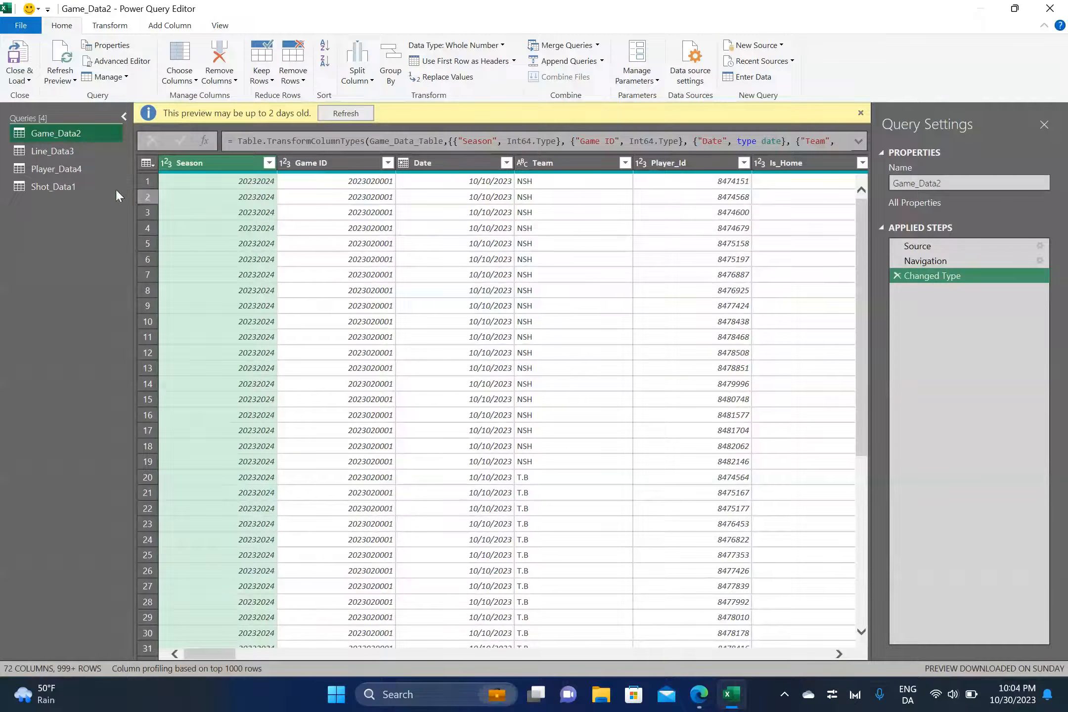
Step: Look through the columns of the Game_Data2 query and rename it Game_Data
scroll(490, 267, "right", 3)
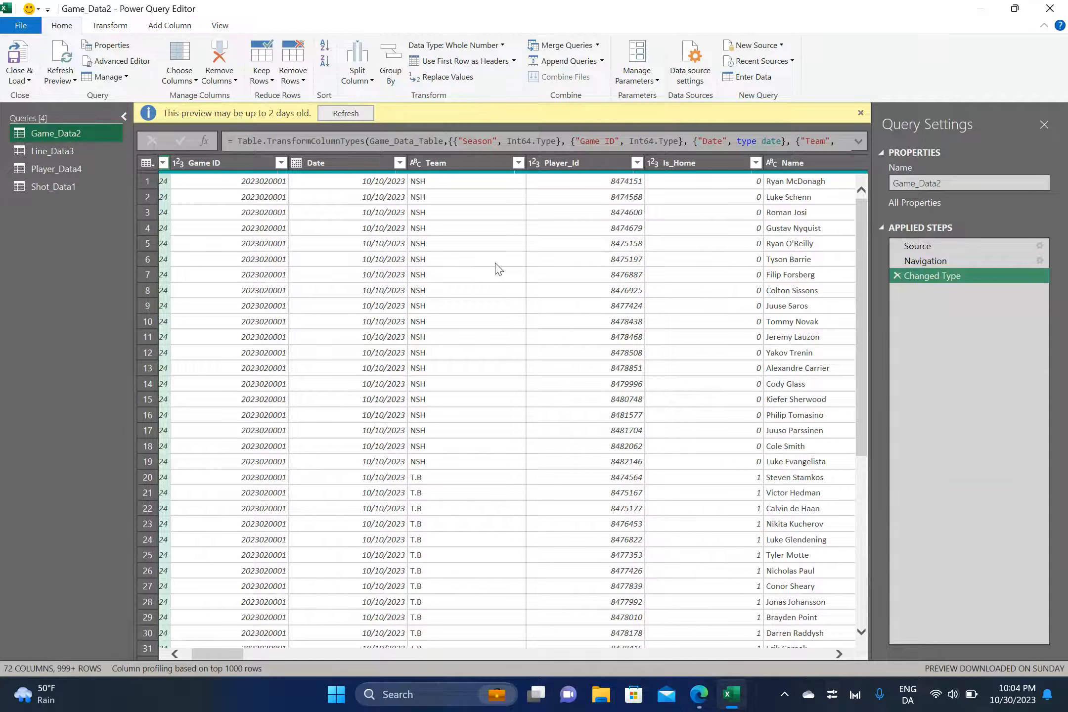
scroll(498, 268, "right", 15)
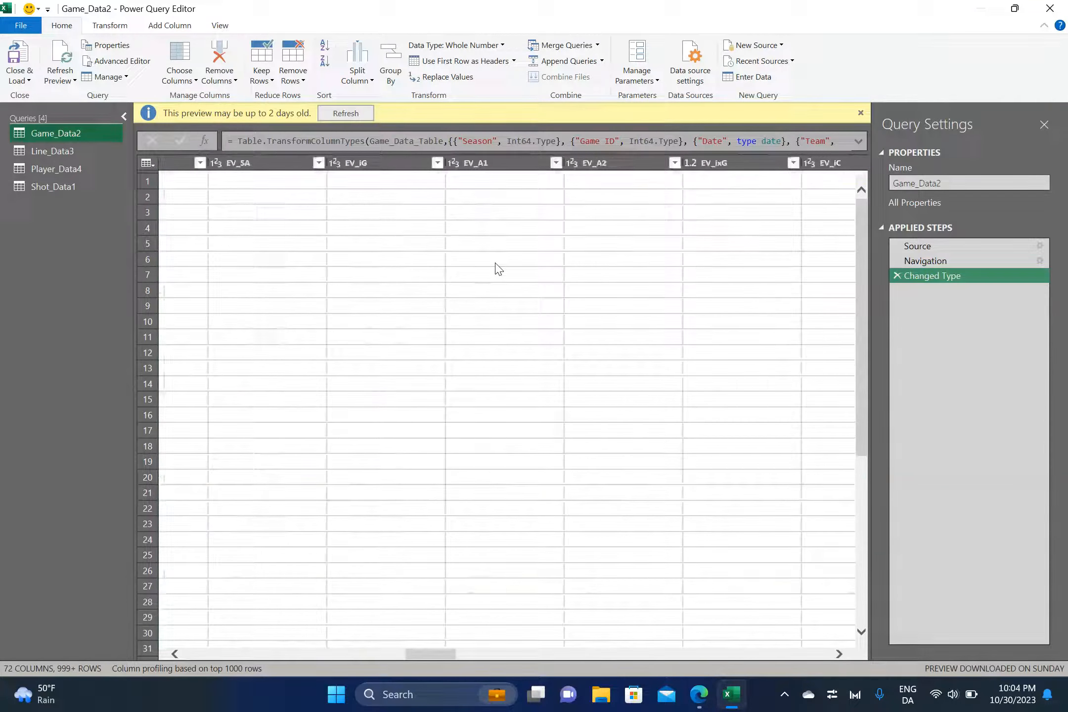
scroll(498, 269, "right", 5)
scroll(499, 269, "left", 20)
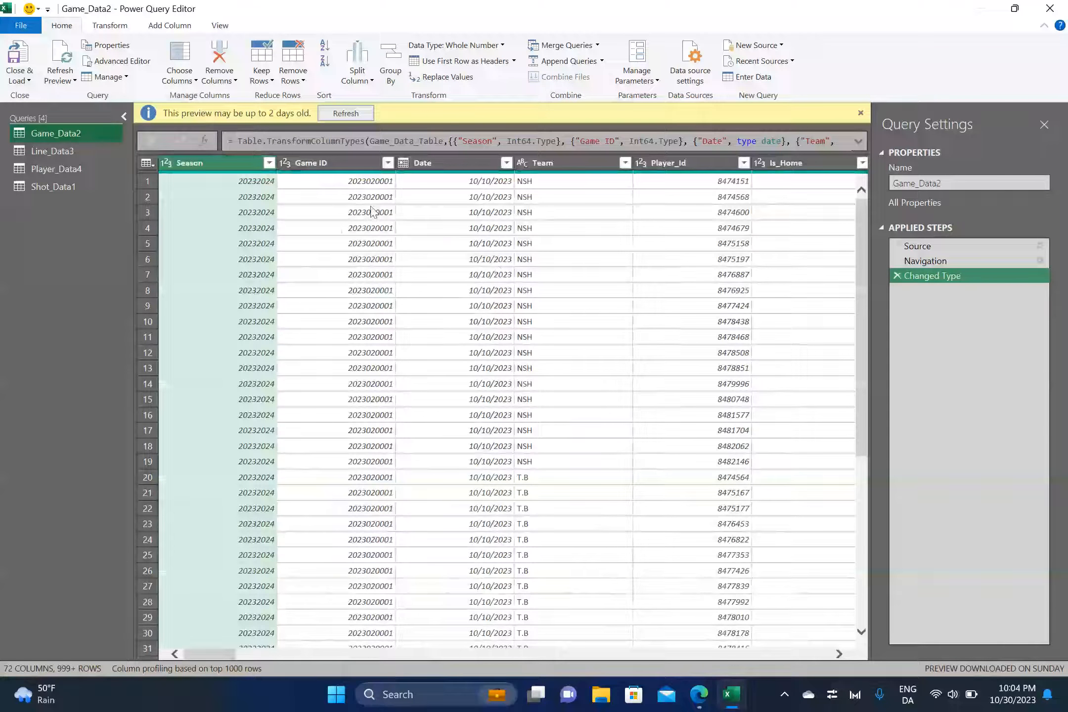
double_click(66, 133)
key("End")
key("BackSpace")
key("Return")
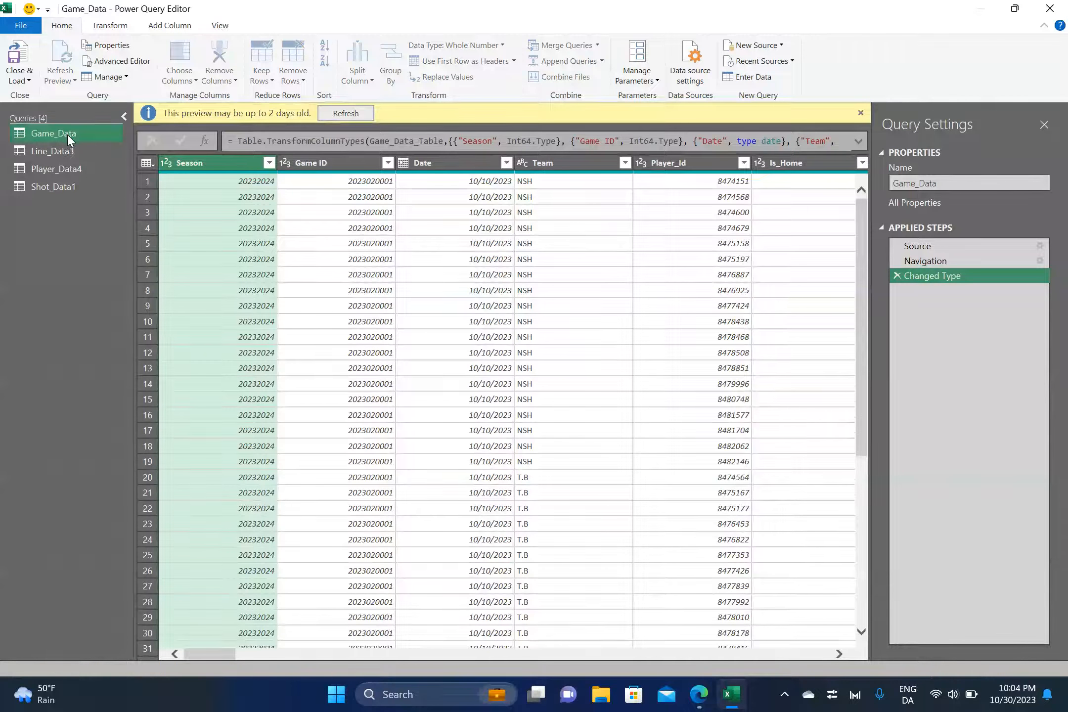
Step: Rename the Line_Data3 query Line_Data
left_click(67, 154)
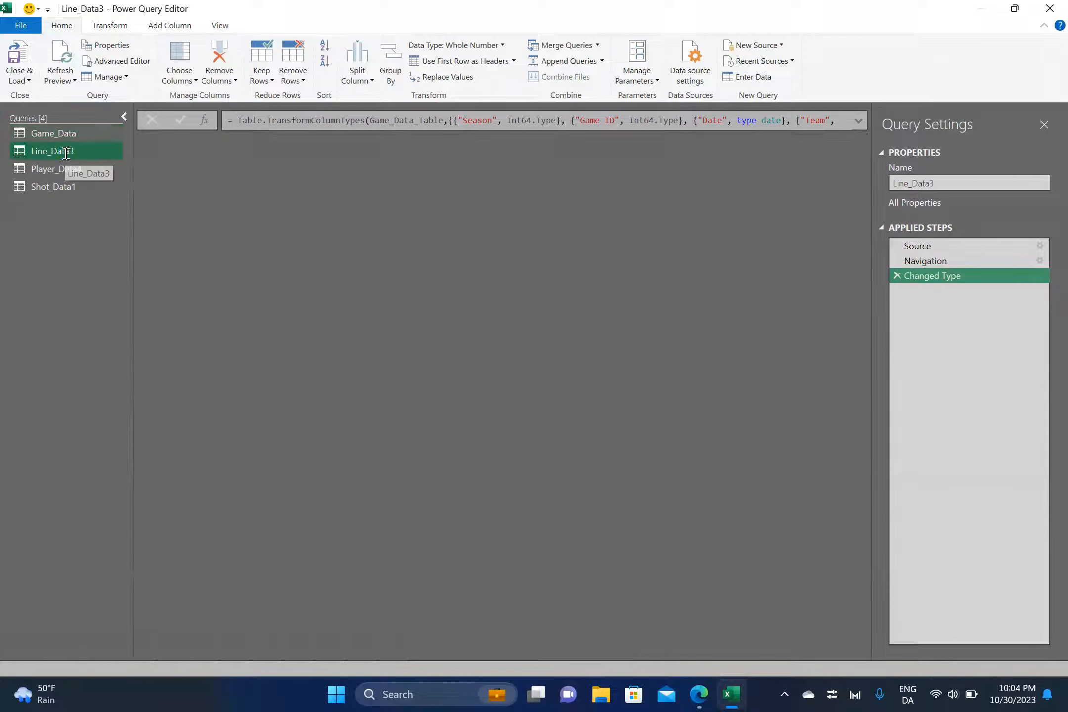
double_click(66, 151)
key("End")
key("BackSpace")
key("Return")
Step: Rename the Player_Data4 query Player_Data
left_click(69, 169)
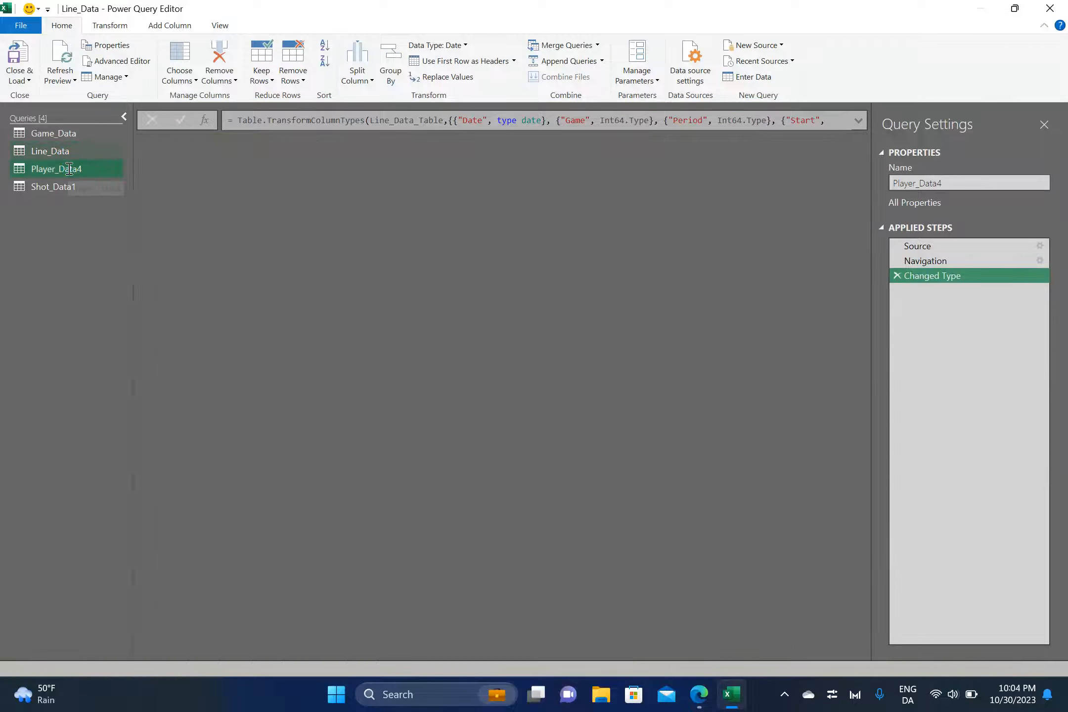
double_click(70, 169)
key("End")
key("BackSpace")
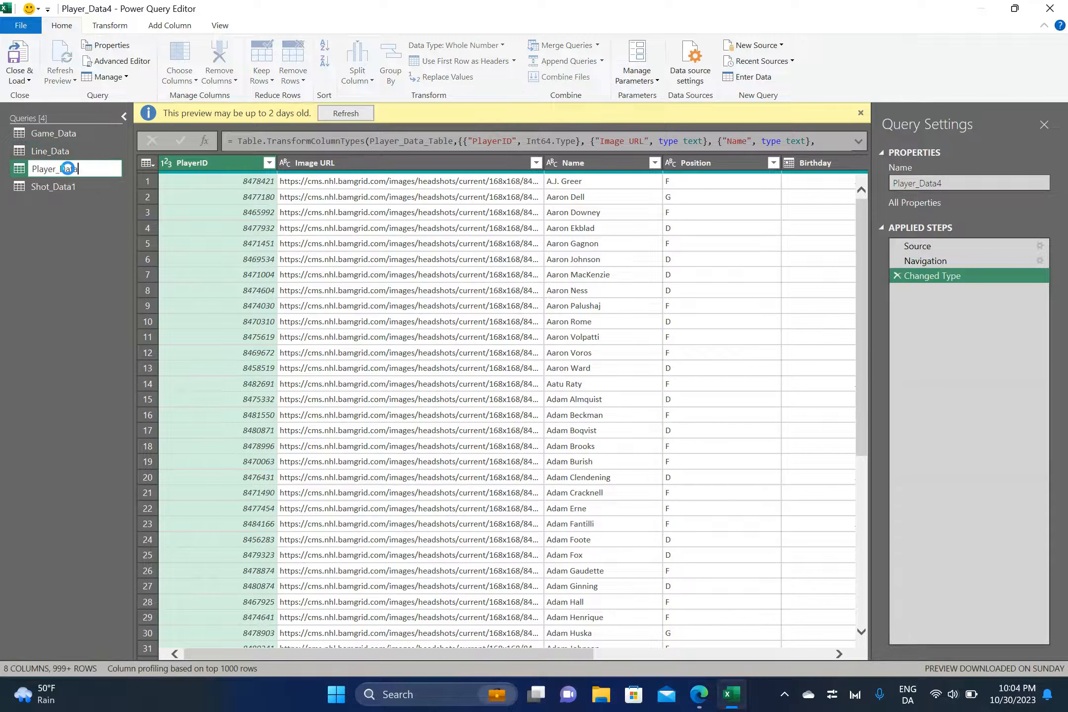
key("Return")
Step: Rename the Shot_Data1 query Shot_Data
left_click(68, 187)
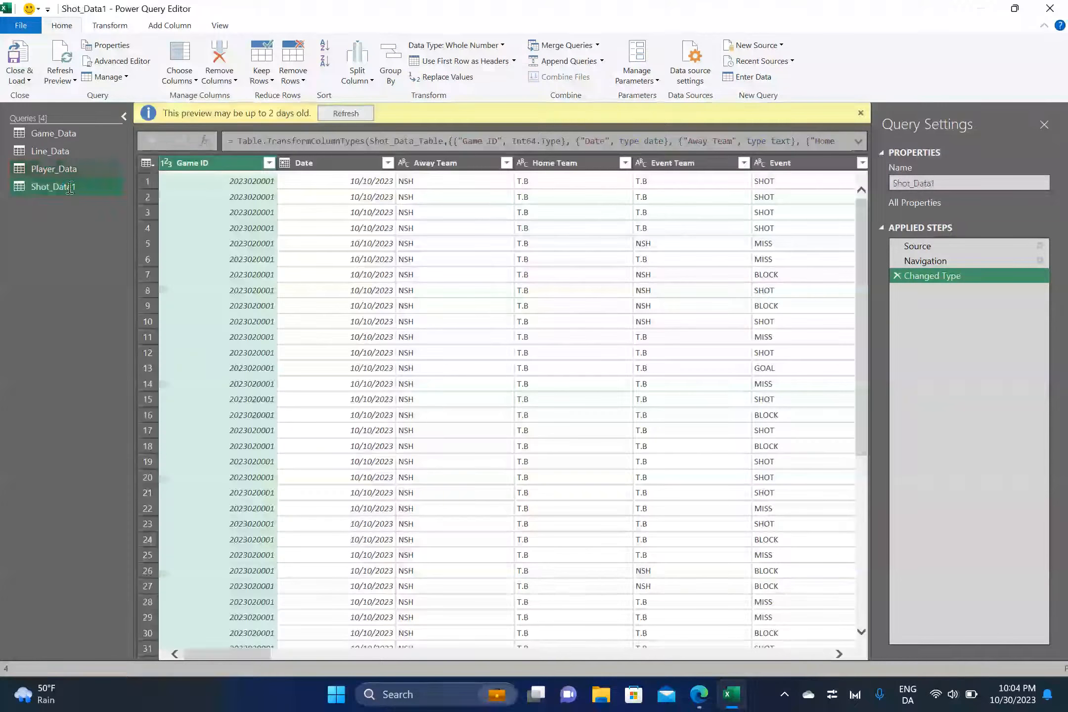
double_click(68, 187)
key("Return")
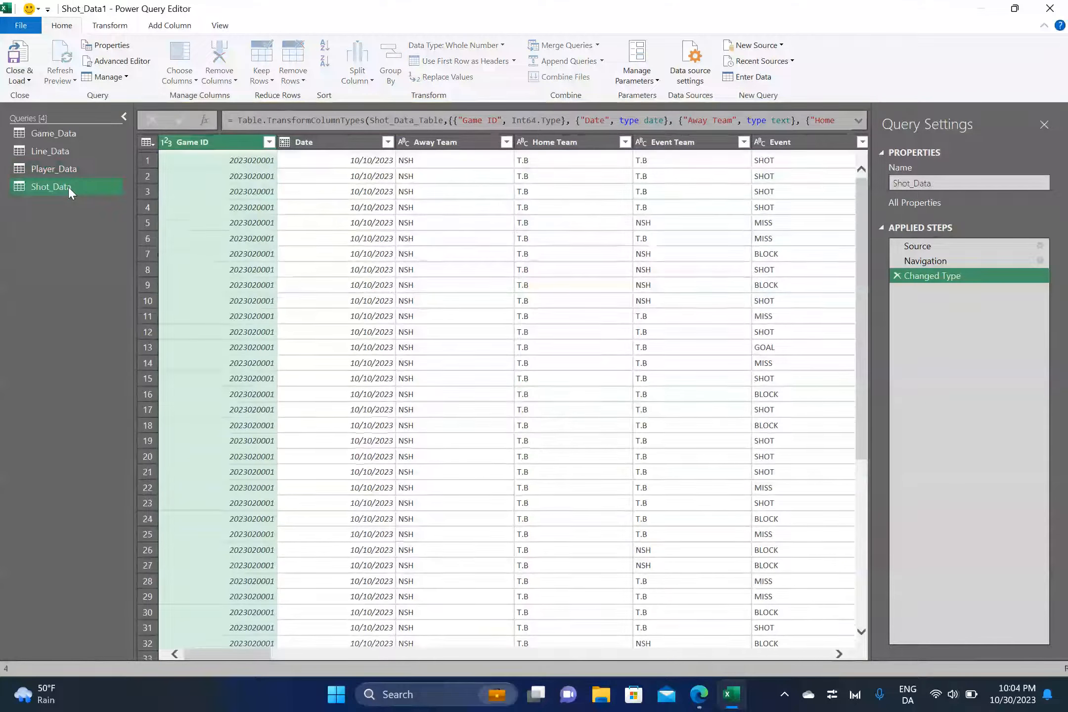
Step: Load all the queries into the workbook as tables on new worksheets, and close the Queries & Connections pane
left_click(20, 79)
left_click(39, 114)
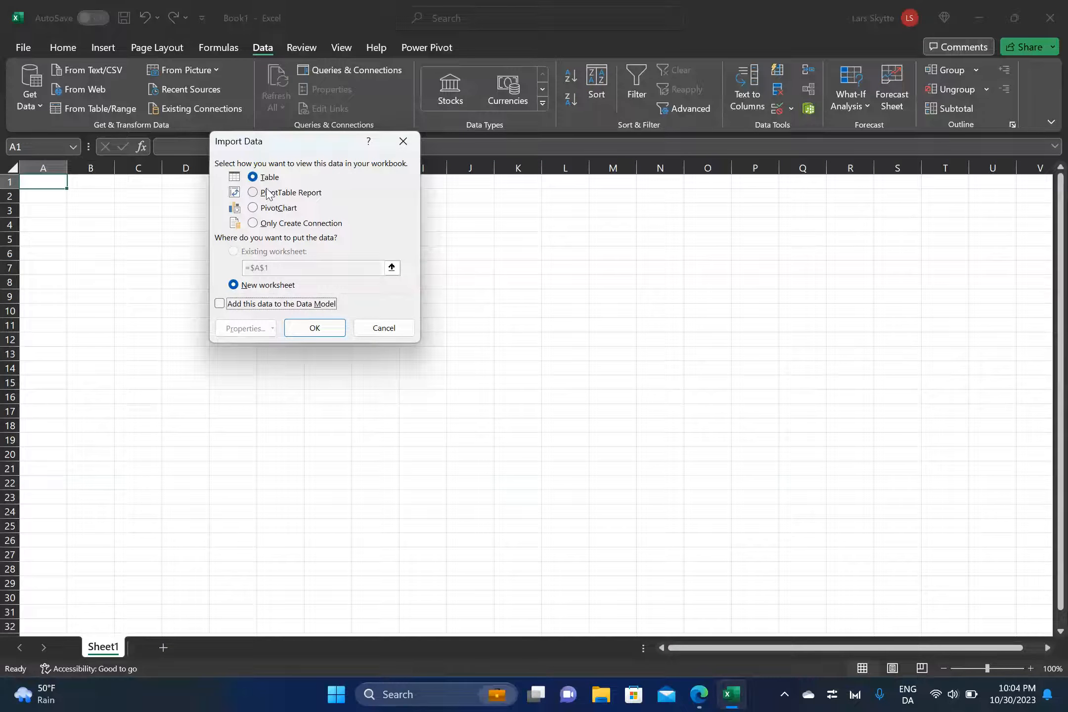
left_click(313, 329)
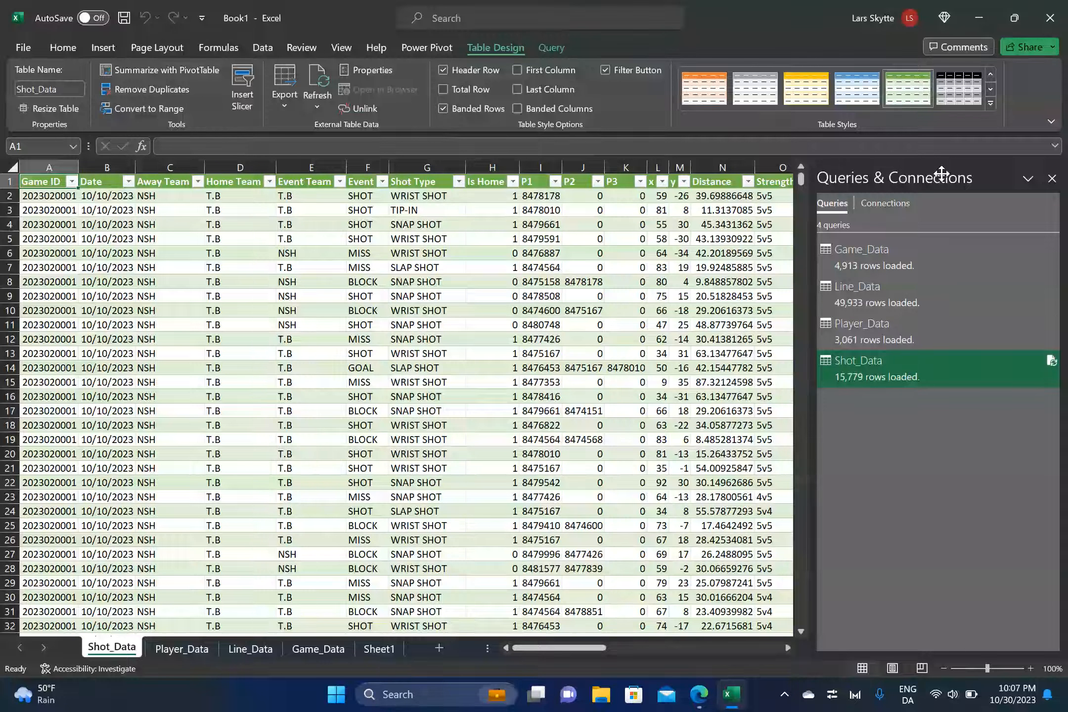
left_click(1052, 178)
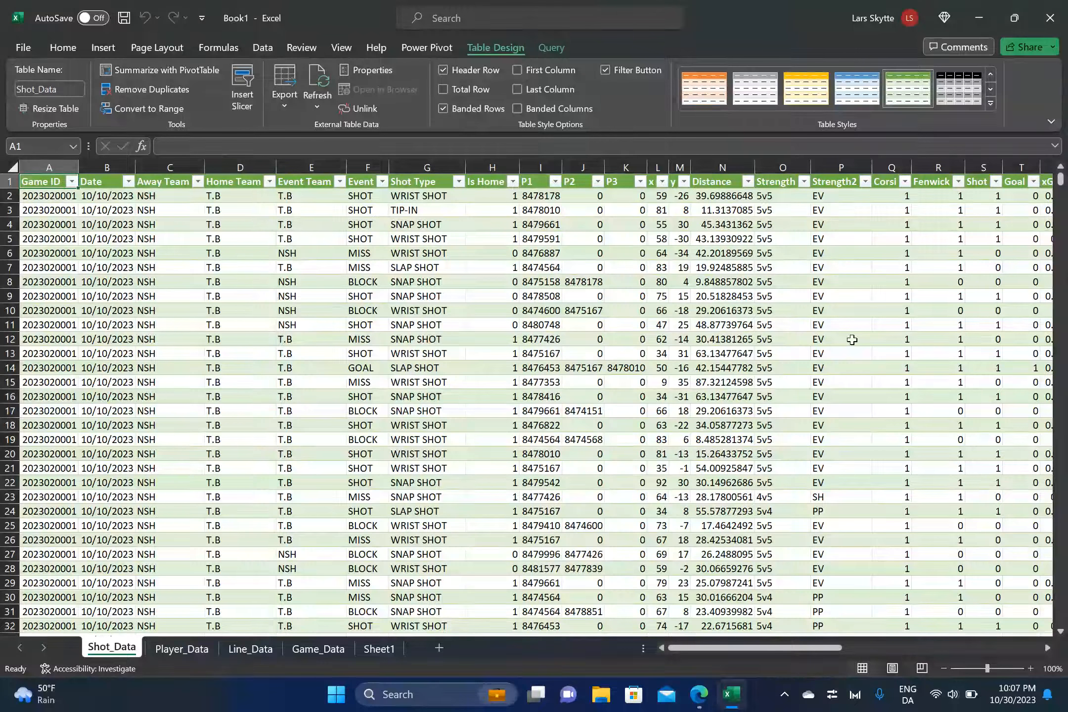
Step: Examine the Shot_Data columns and compare the first Shift_Index value with the first ShiftIndex value in Line_Data
scroll(680, 463, "right", 3)
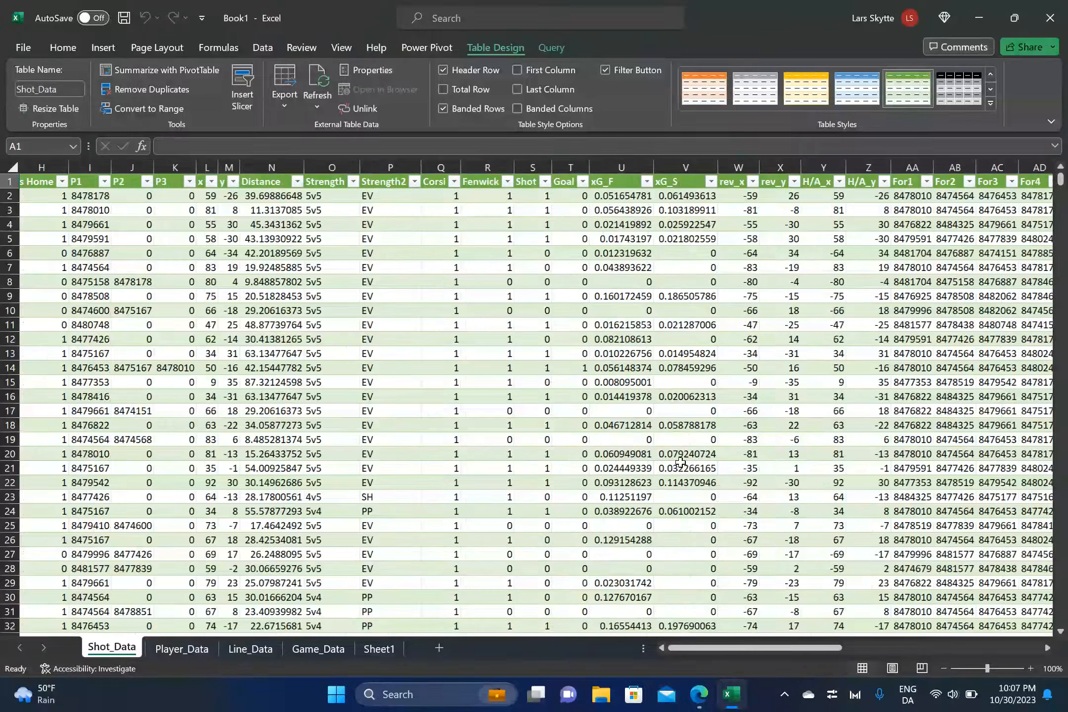
scroll(680, 463, "right", 6)
scroll(680, 463, "right", 2)
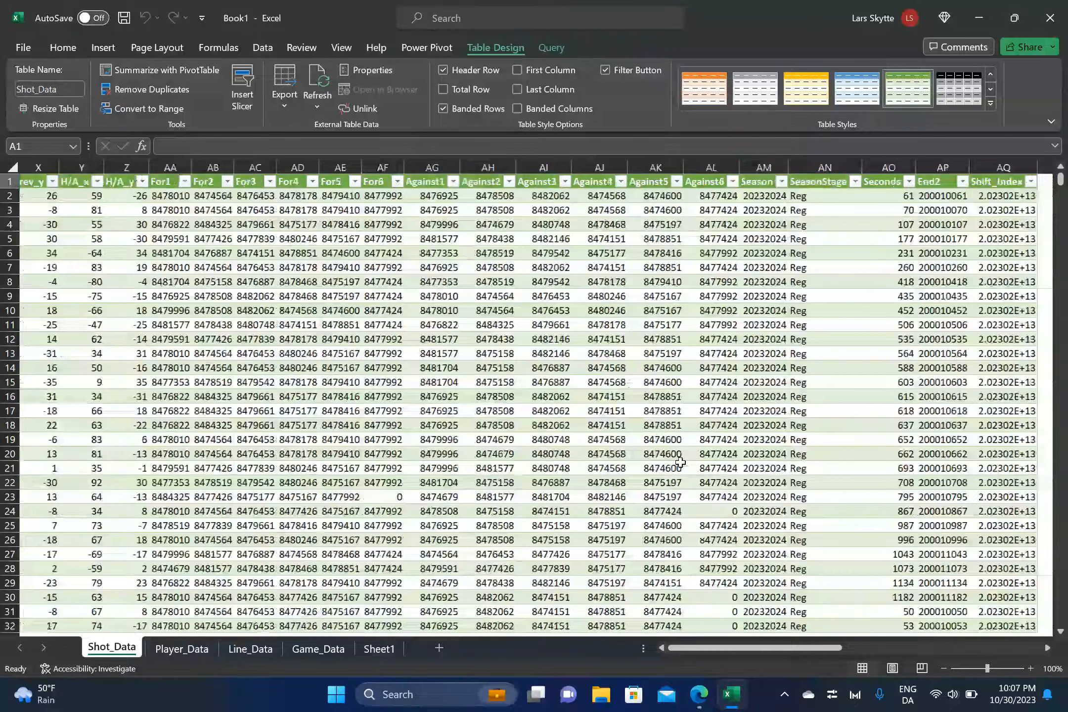
left_click(1001, 178)
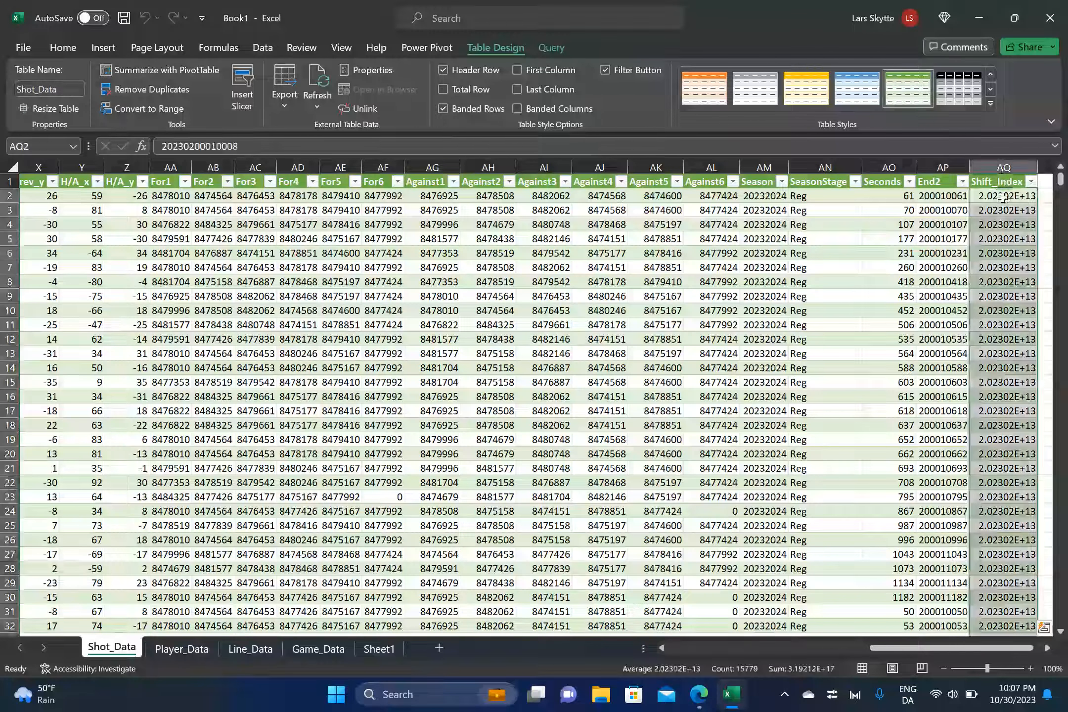
left_click(1004, 198)
left_click(314, 145)
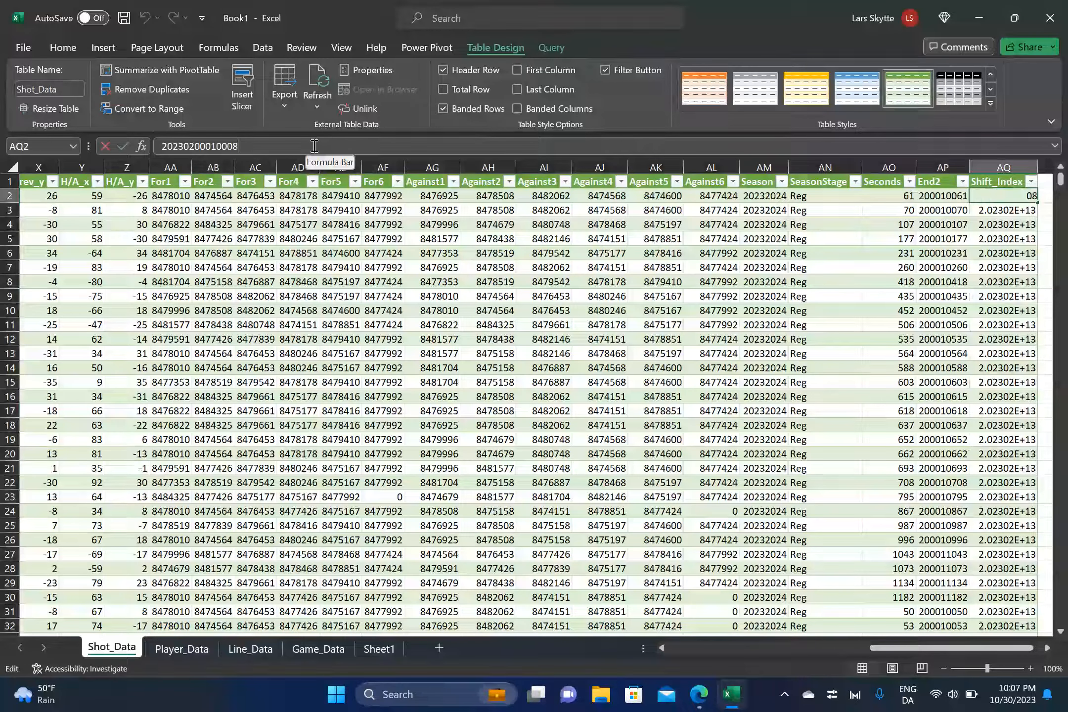
left_click(250, 649)
left_click(639, 196)
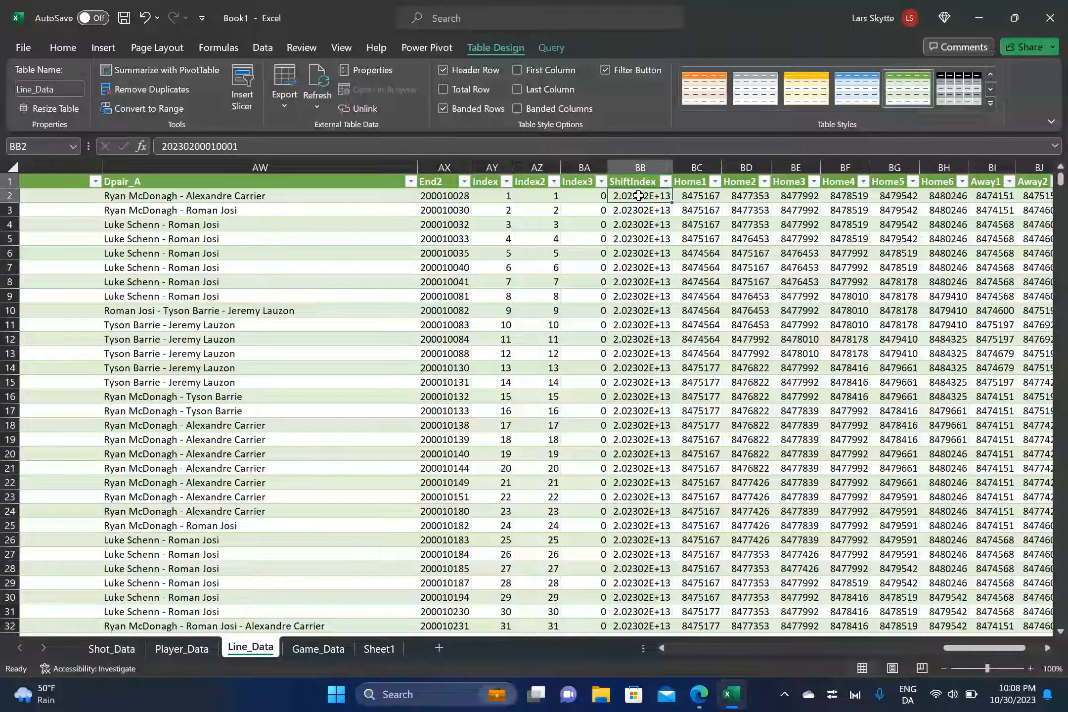
Step: Review the Player_Data, Line_Data and Game_Data worksheets
left_click(182, 648)
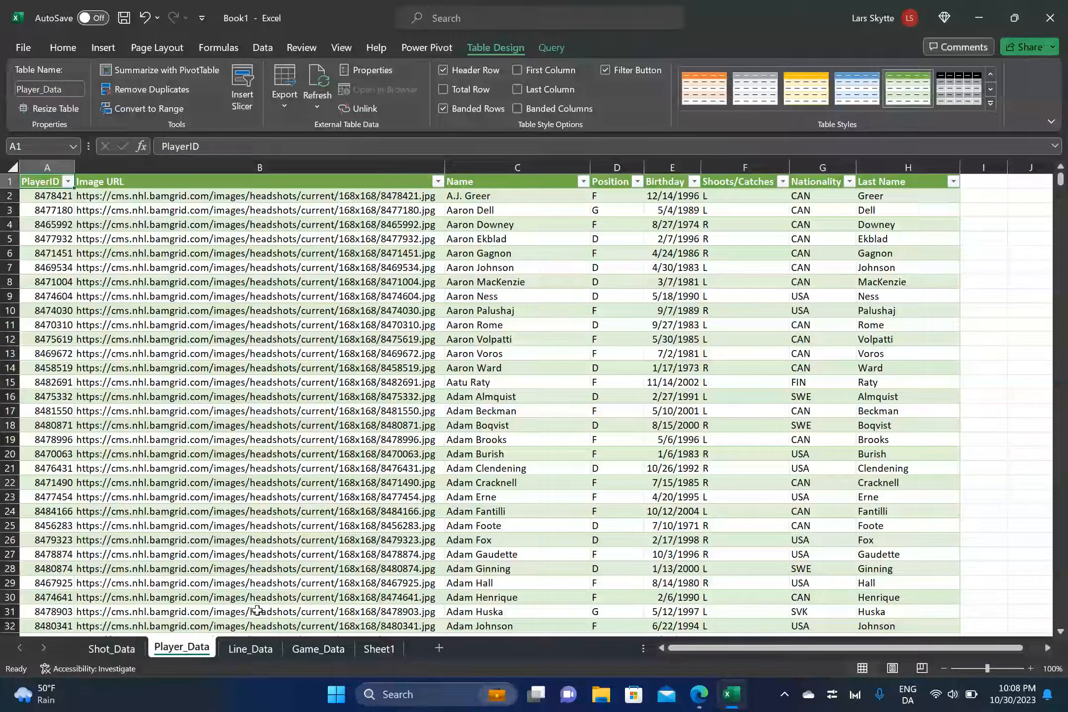
left_click(254, 648)
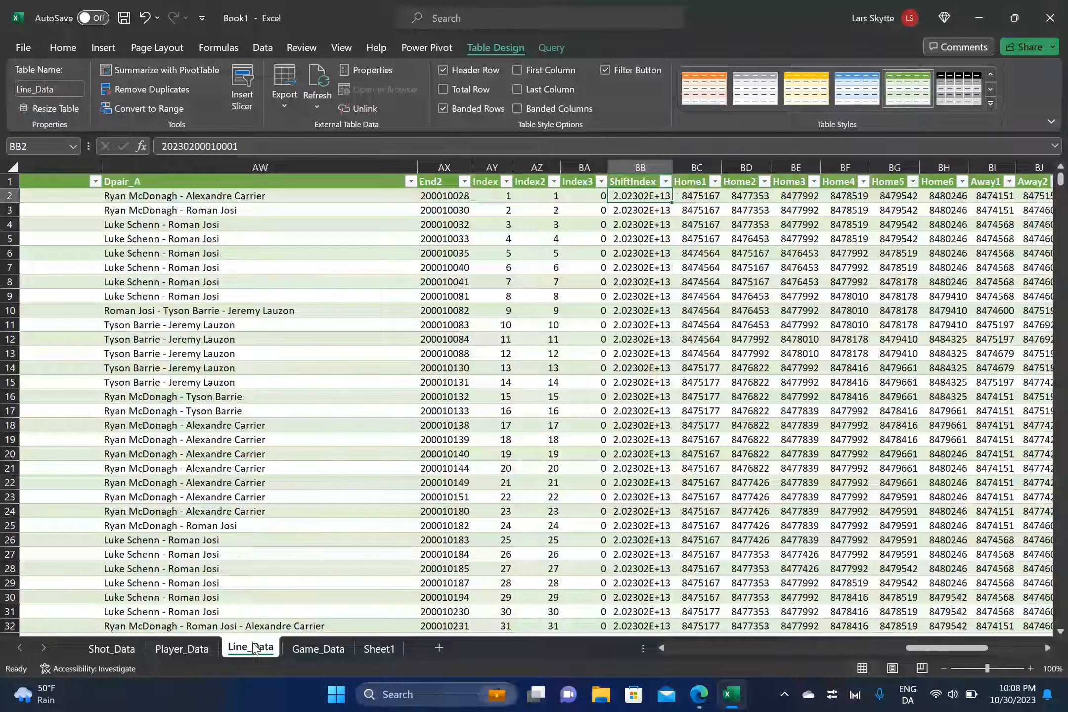
left_click(318, 648)
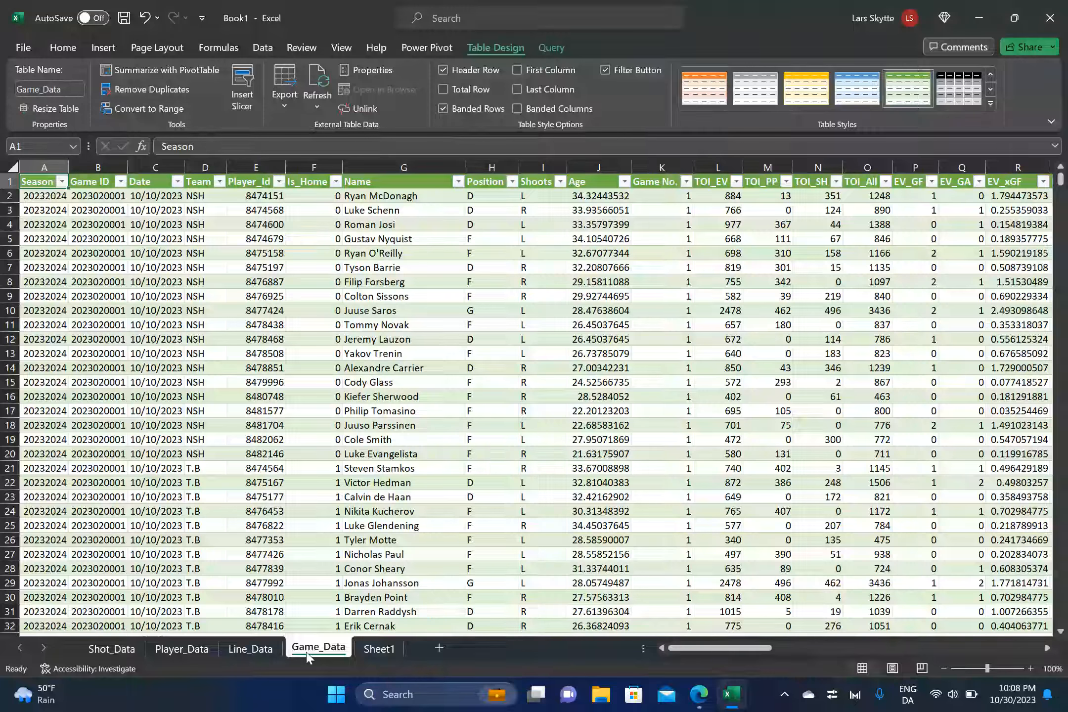